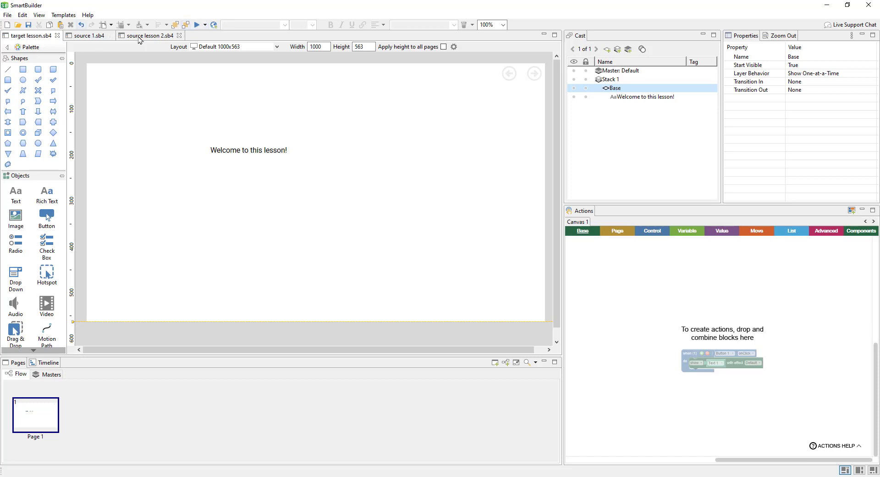
Switch to the source 1.sb4 lesson and select all pages from Results 1 to the end of the flow
click(91, 39)
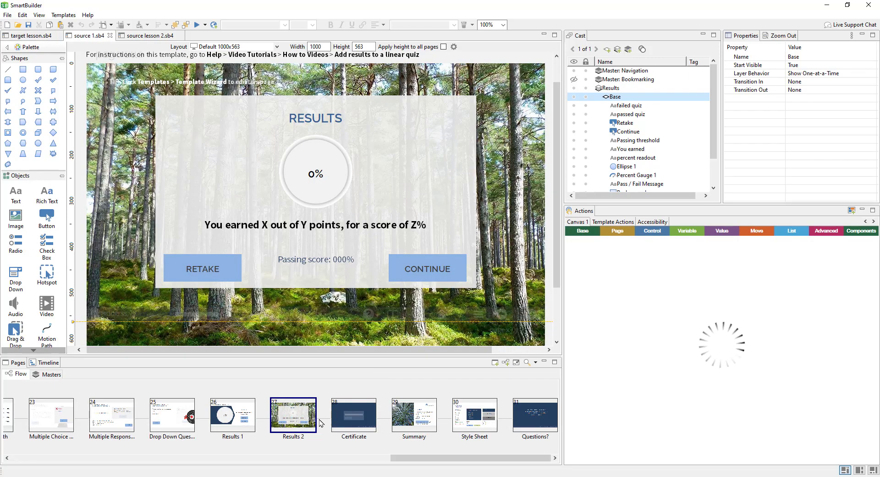
right_click(301, 415)
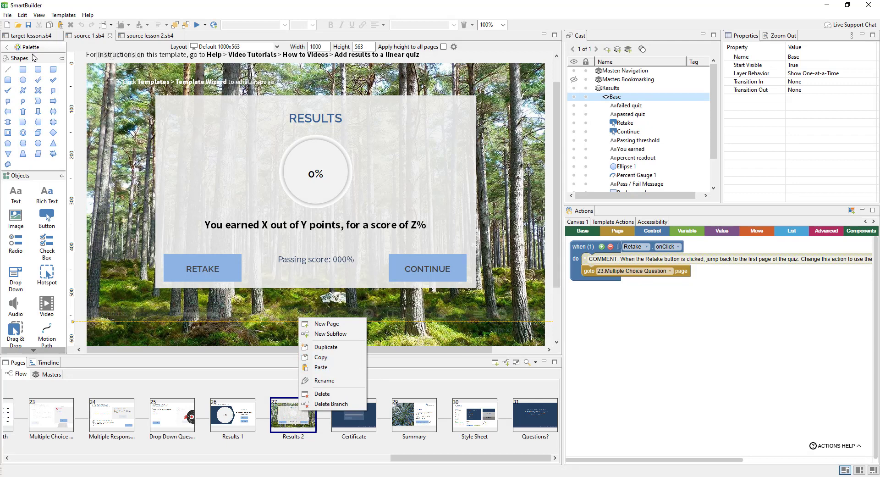
click(492, 395)
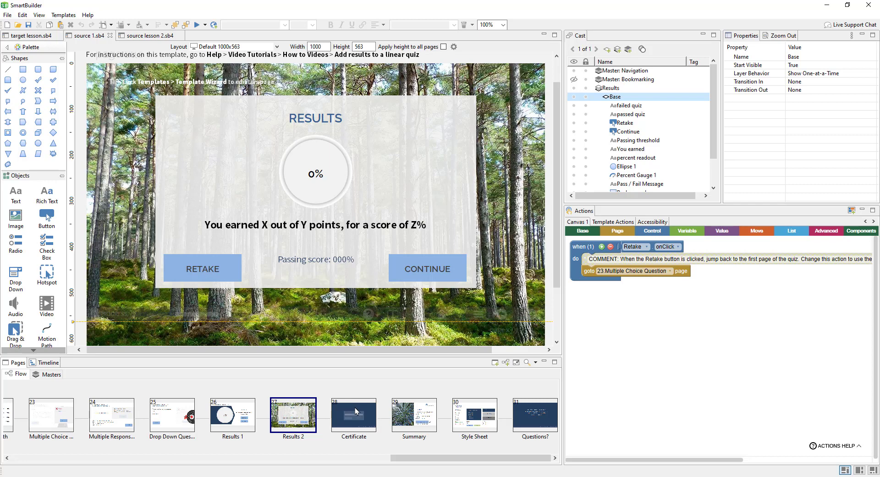
shift+click(215, 417)
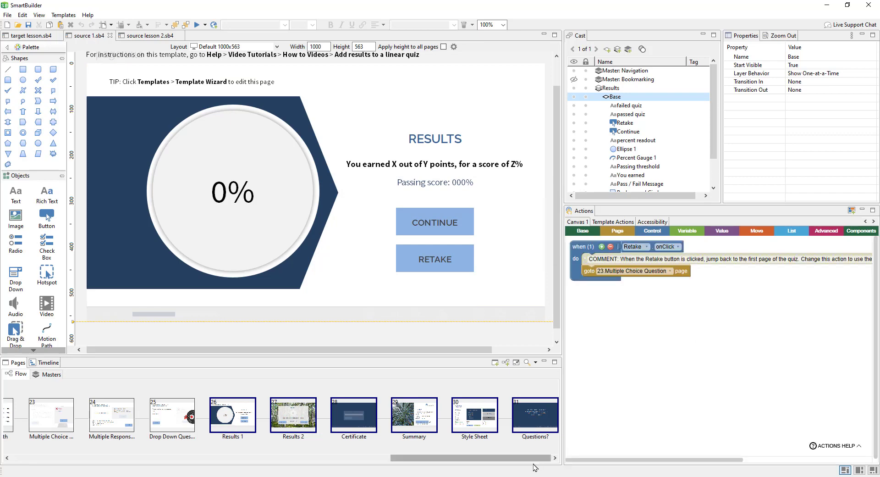
drag(532, 458, 147, 458)
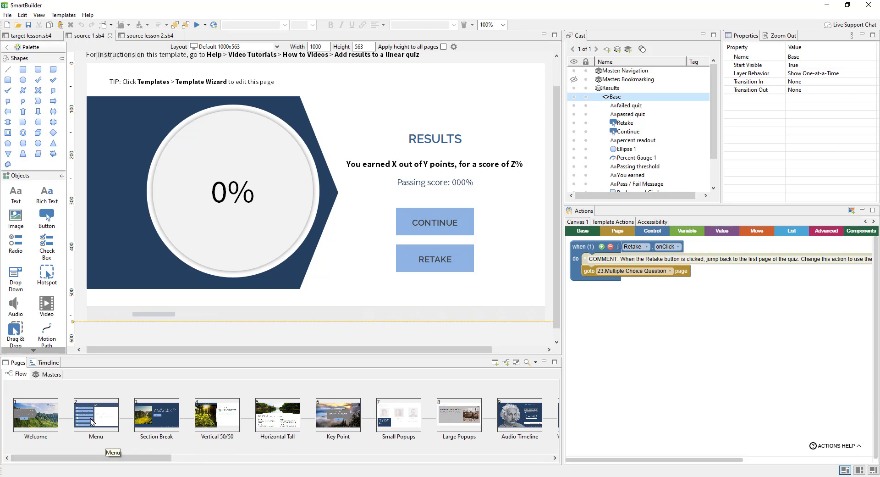
Select Large Popups with all pages after it and move them to a parallel branch below Small Popups
click(92, 422)
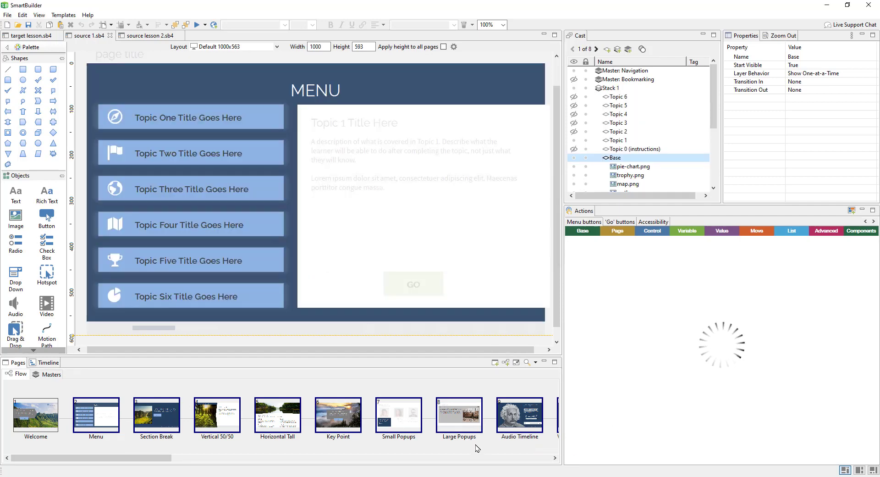
click(466, 413)
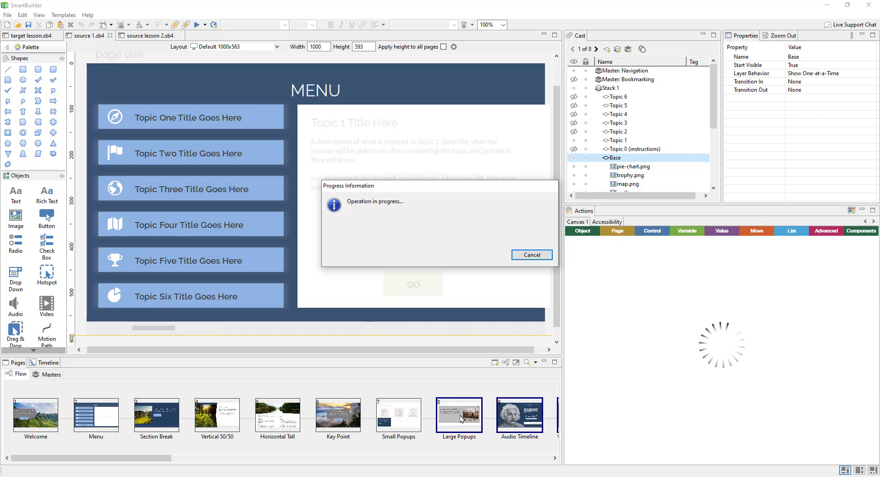
drag(461, 418, 411, 436)
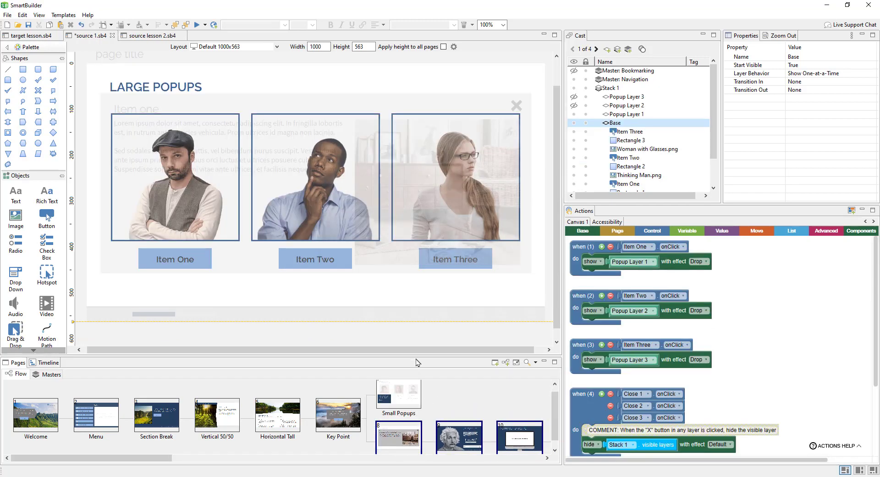
Enlarge the page flow area and move the Large Popups branch back in line after Small Popups
drag(417, 360, 417, 246)
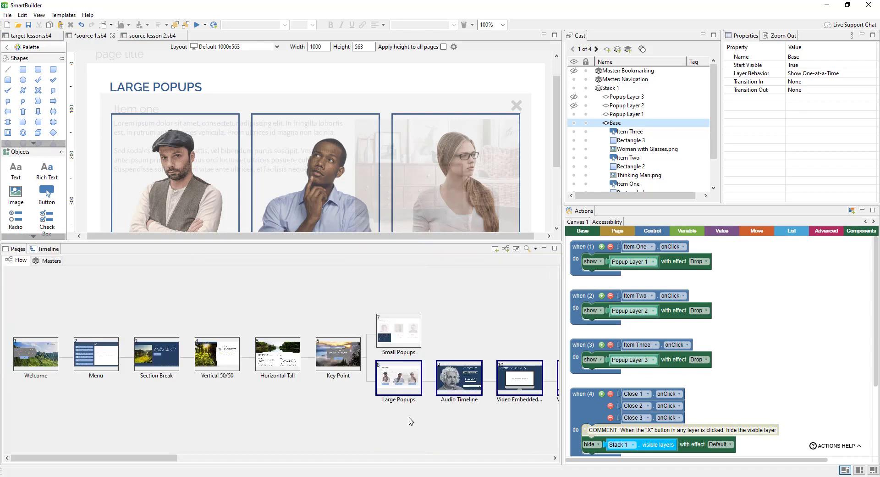
click(146, 350)
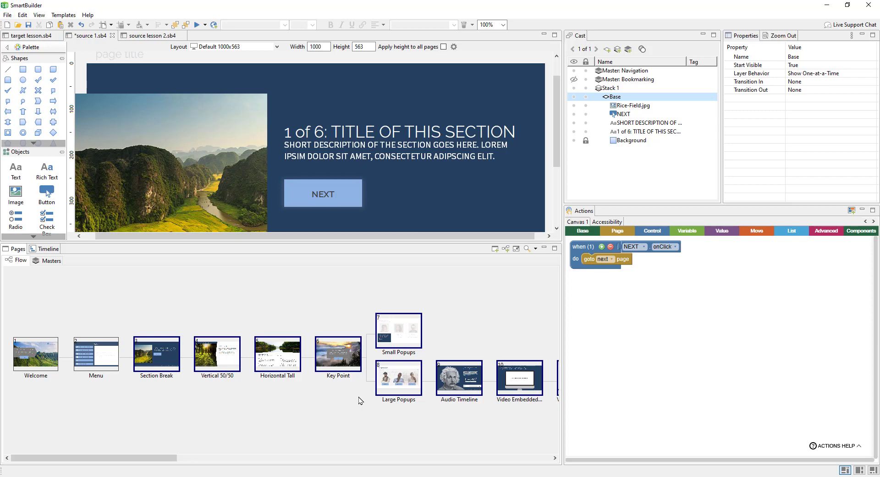
click(400, 390)
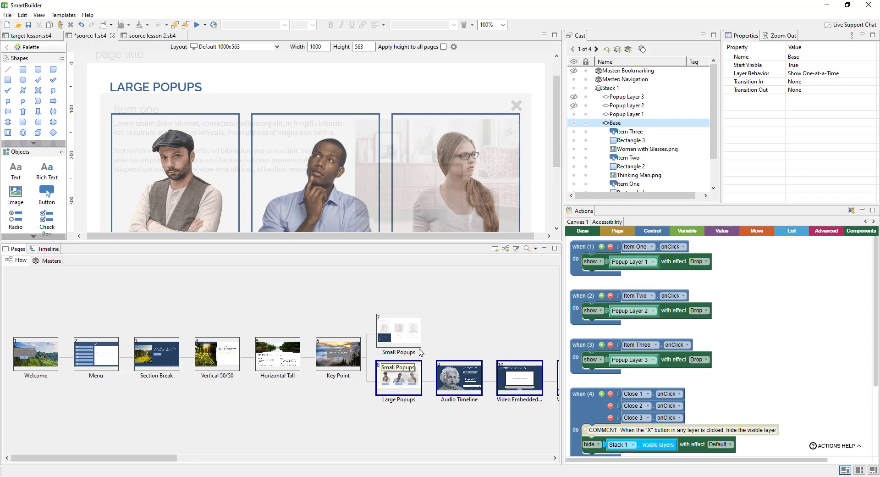
drag(409, 384, 415, 334)
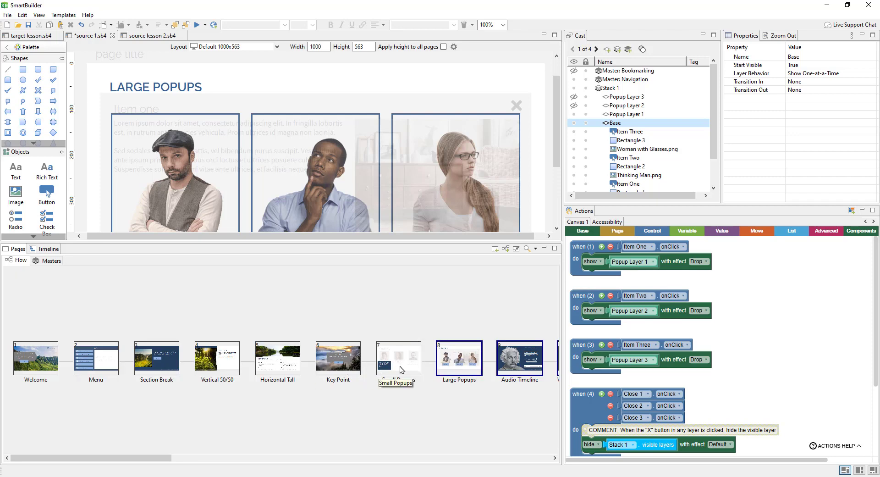
Copy Small Popups together with all the pages that follow it in source 1.sb4
click(399, 363)
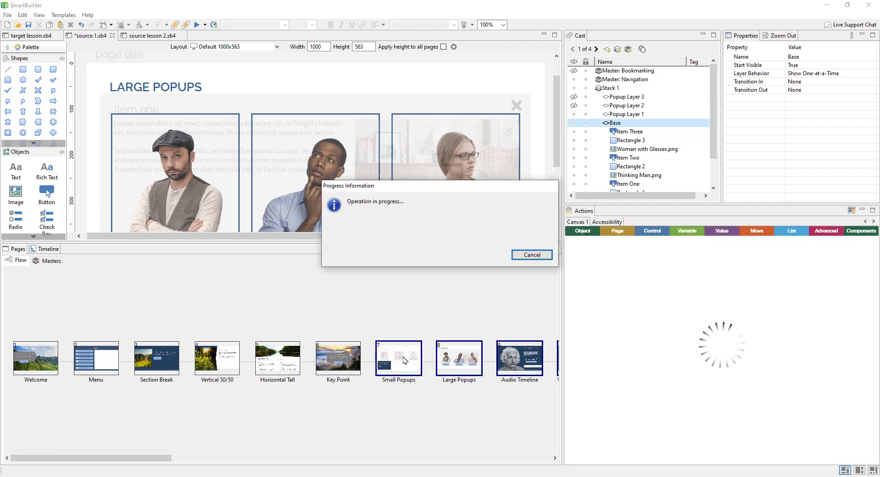
drag(142, 457, 549, 448)
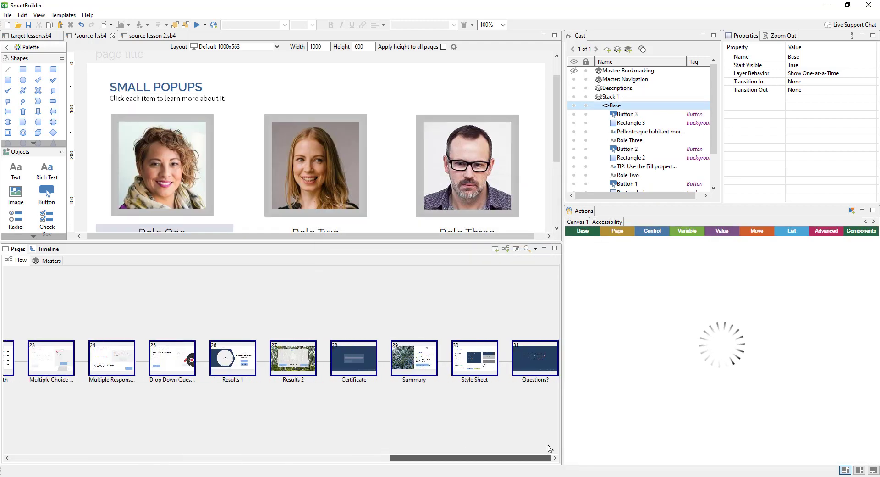
click(328, 458)
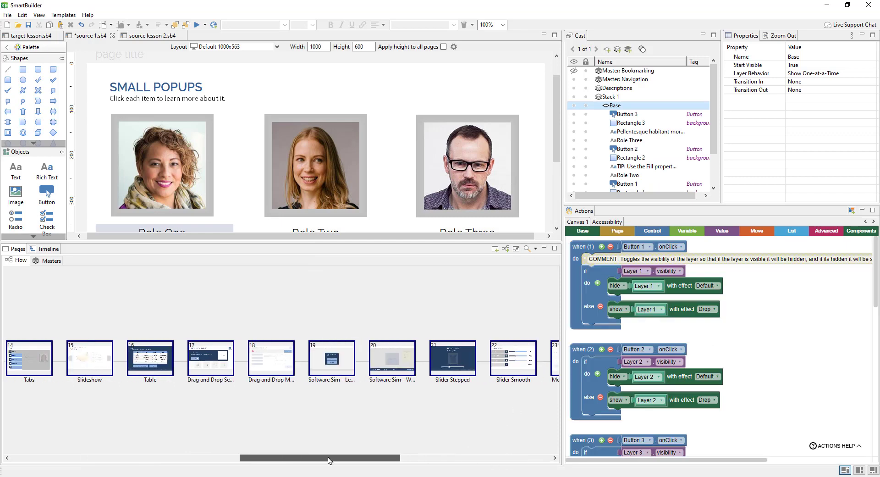
drag(328, 459, 151, 456)
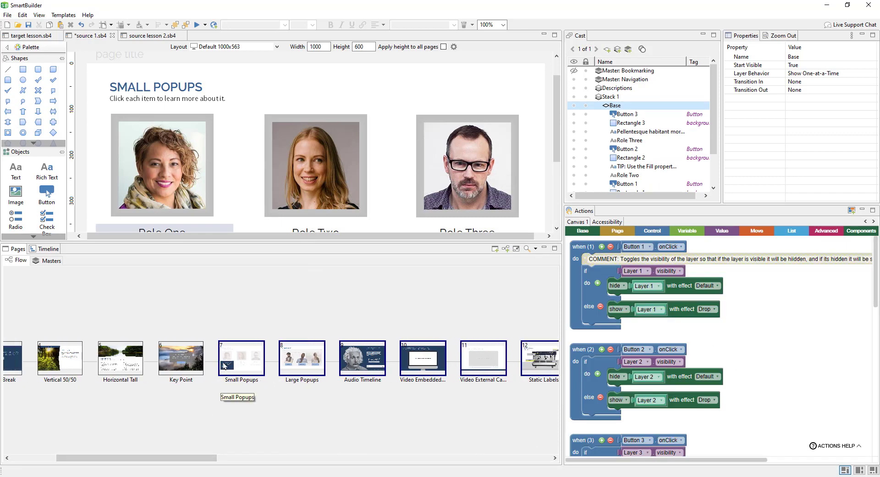
right_click(224, 365)
click(250, 403)
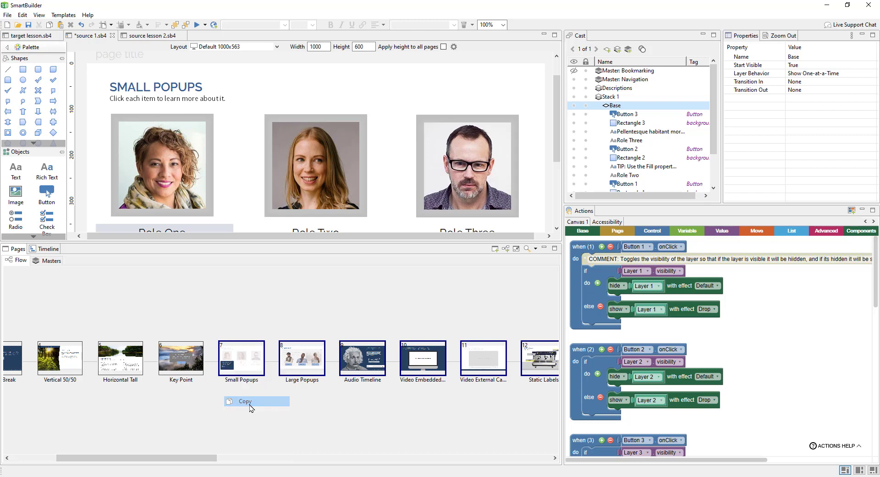
Paste the copied pages after Page 1 in target lesson.sb4
click(38, 37)
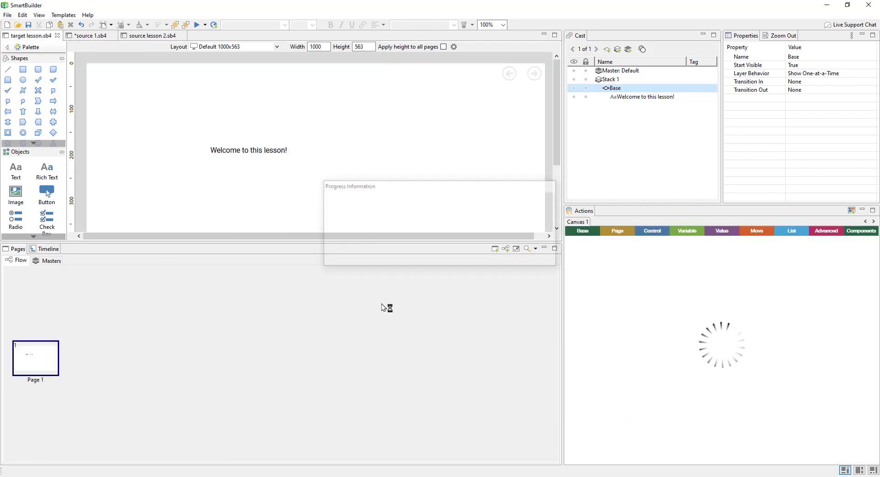
right_click(46, 358)
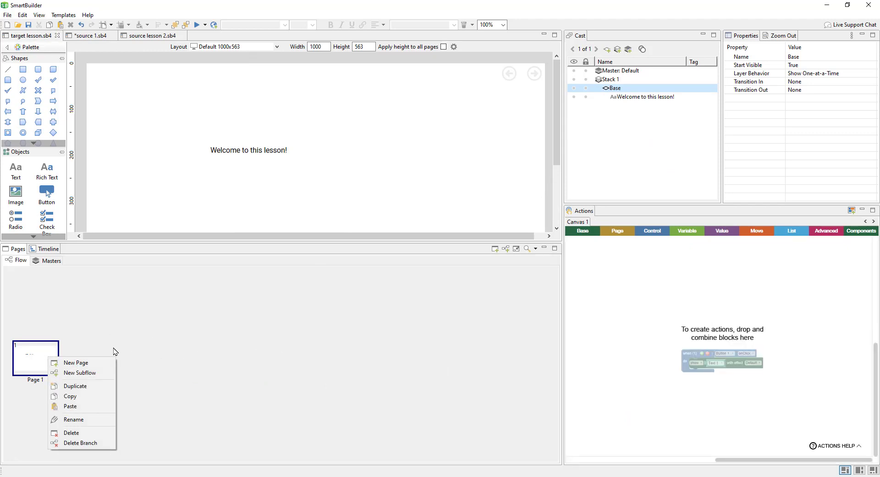
click(92, 410)
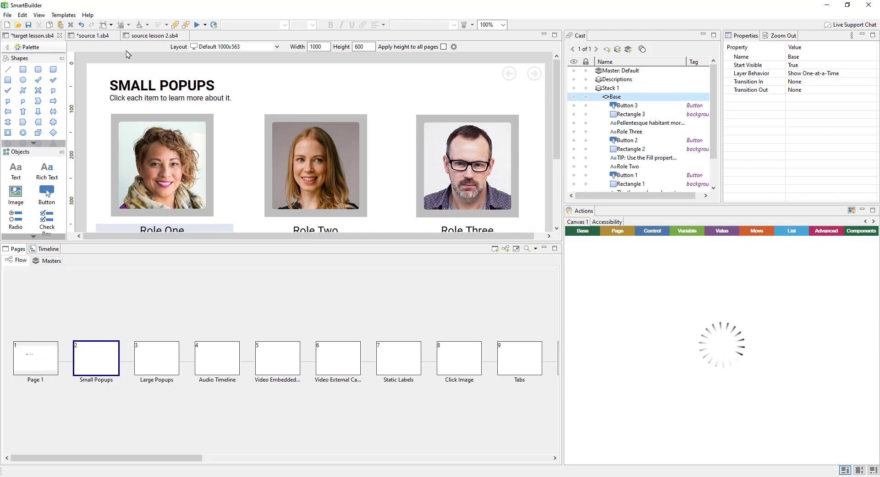
Copy the Navigation master from source 1.sb4
click(99, 37)
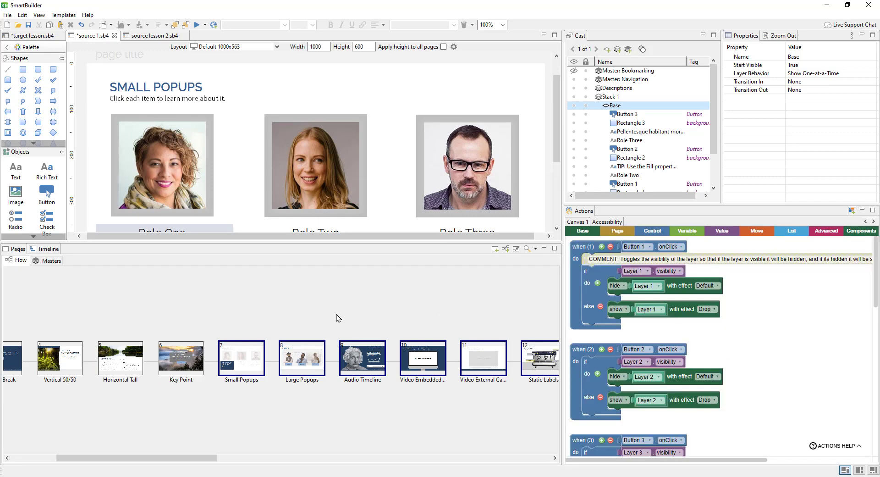
click(49, 260)
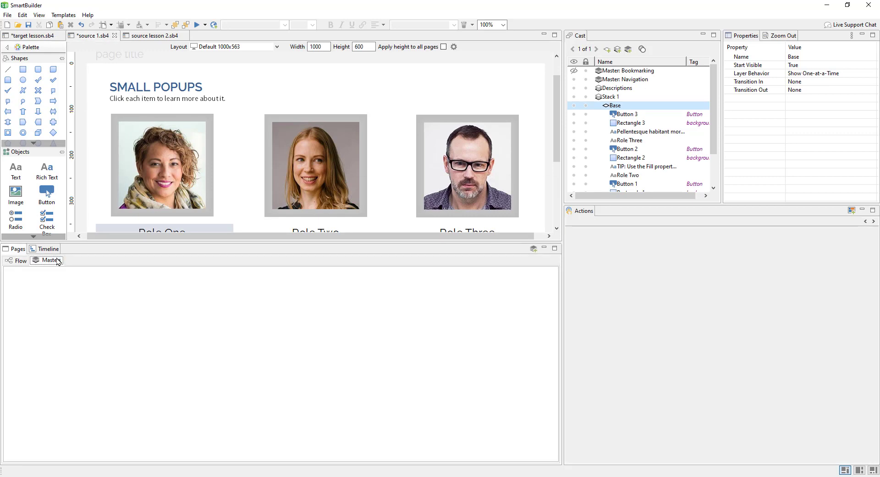
click(42, 294)
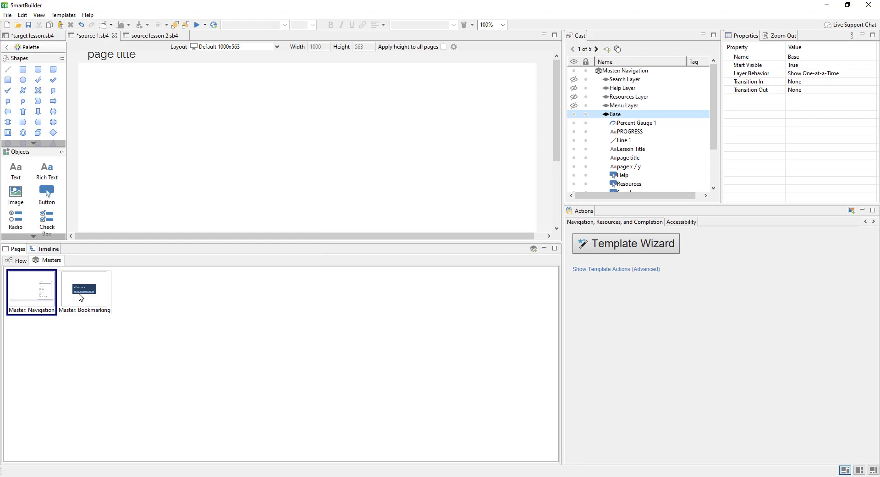
right_click(39, 294)
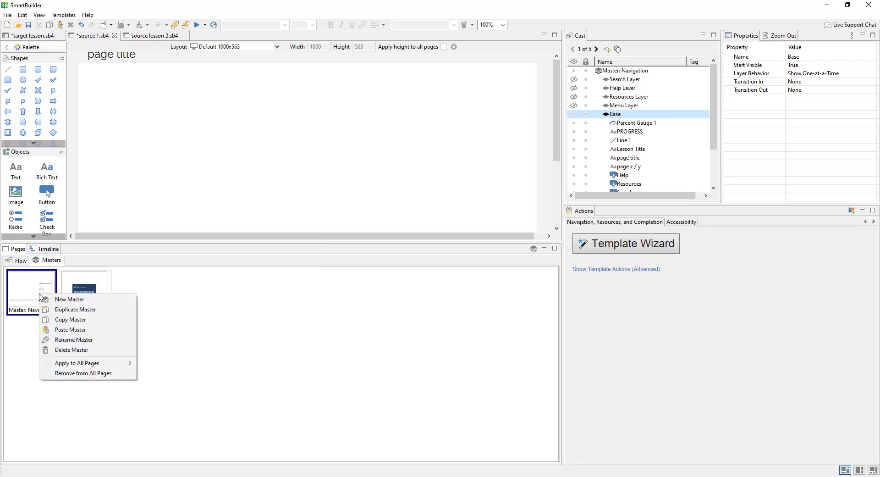
click(67, 320)
Paste the Navigation master into the masters of target lesson.sb4 and view its navigation bar
click(32, 36)
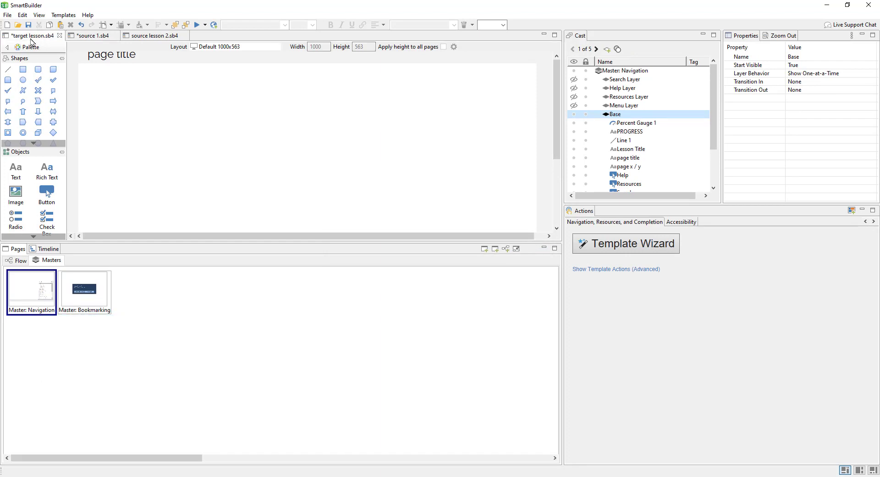
click(46, 261)
click(41, 286)
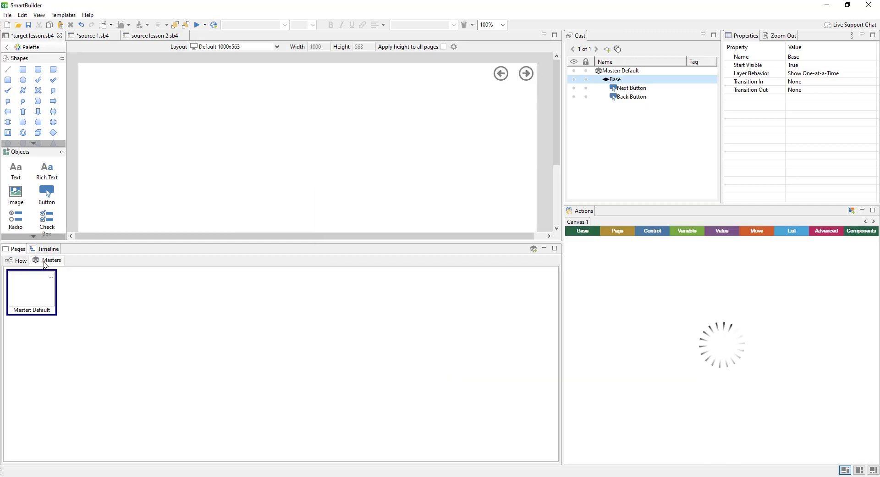
right_click(42, 287)
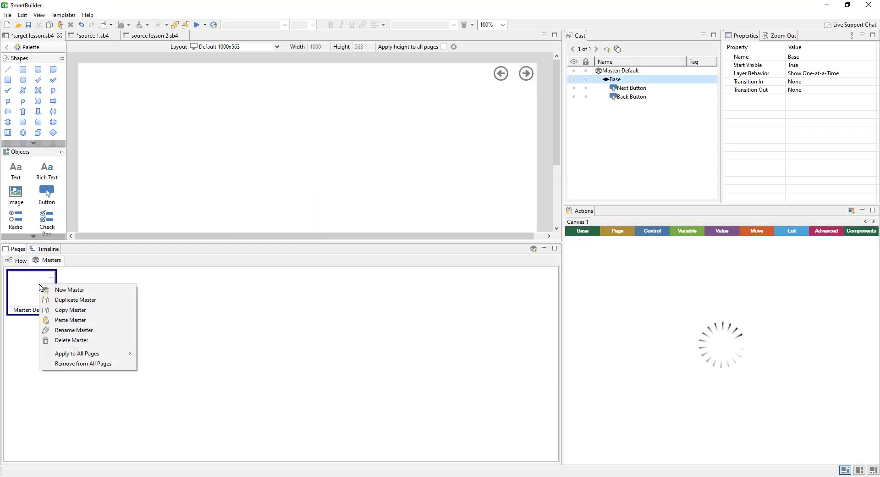
click(69, 318)
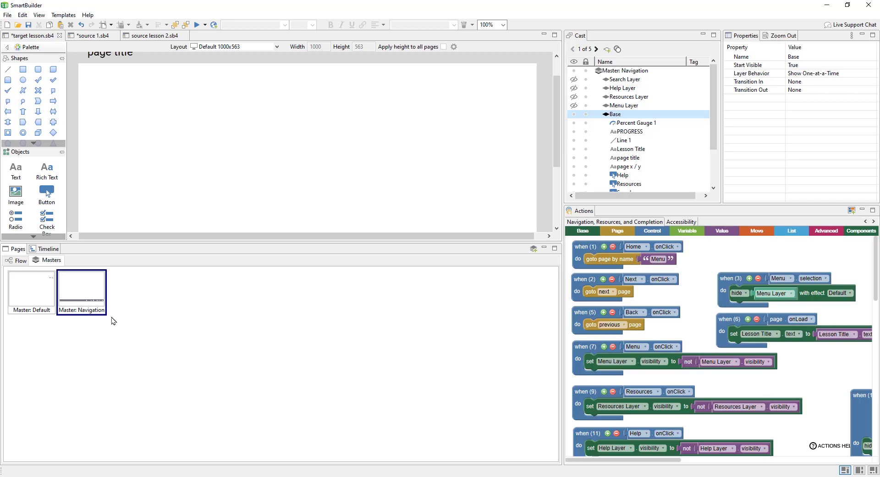
scroll(319, 188, down, 3)
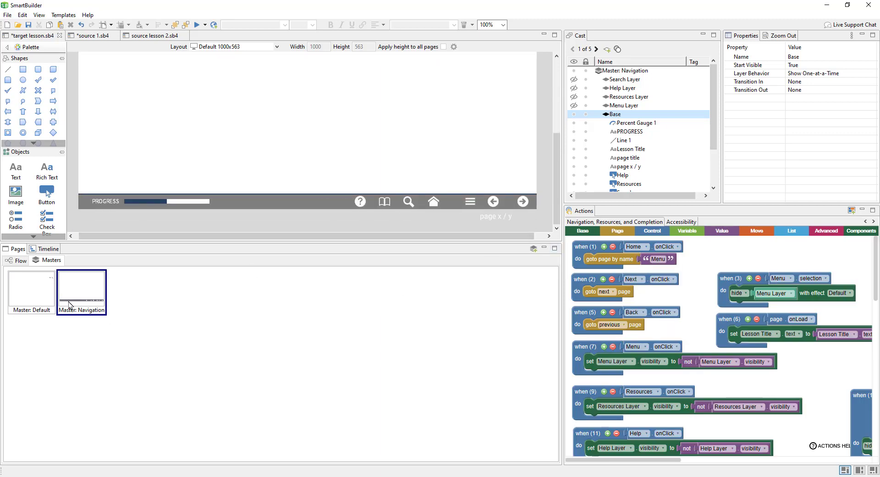
Check the placement options for applying the Navigation master to all pages
right_click(97, 290)
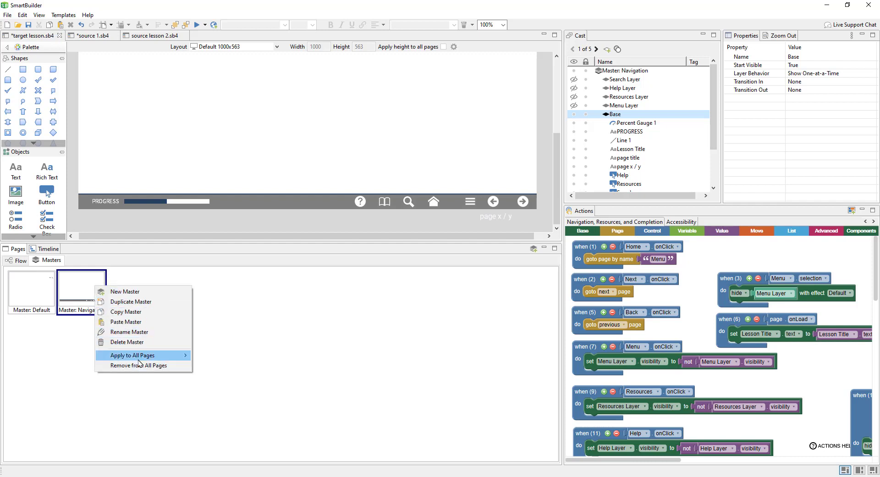
mouse_move(139, 360)
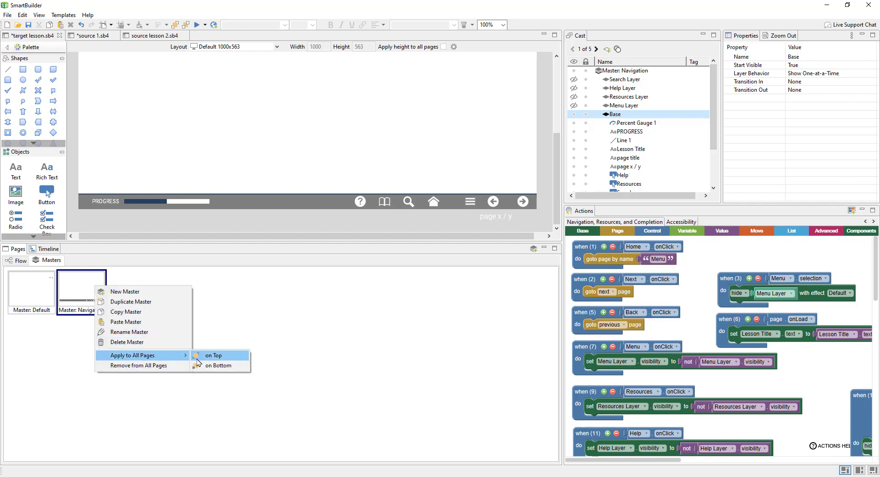
click(239, 288)
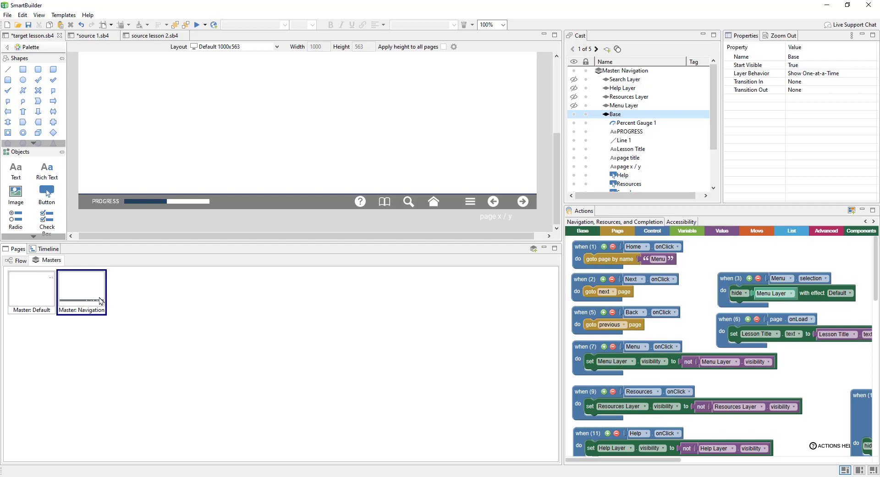
Copy the pages from Multiple Choice Question through Questions? in source lesson 2.sb4
click(23, 261)
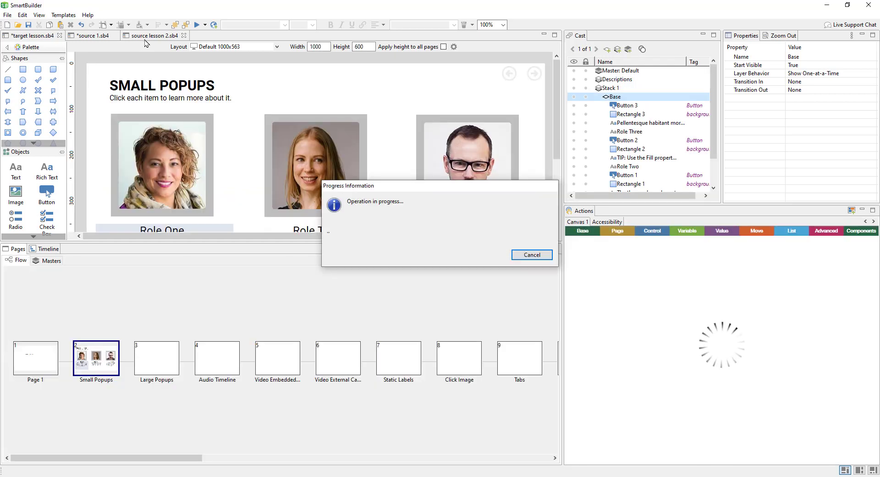
click(146, 39)
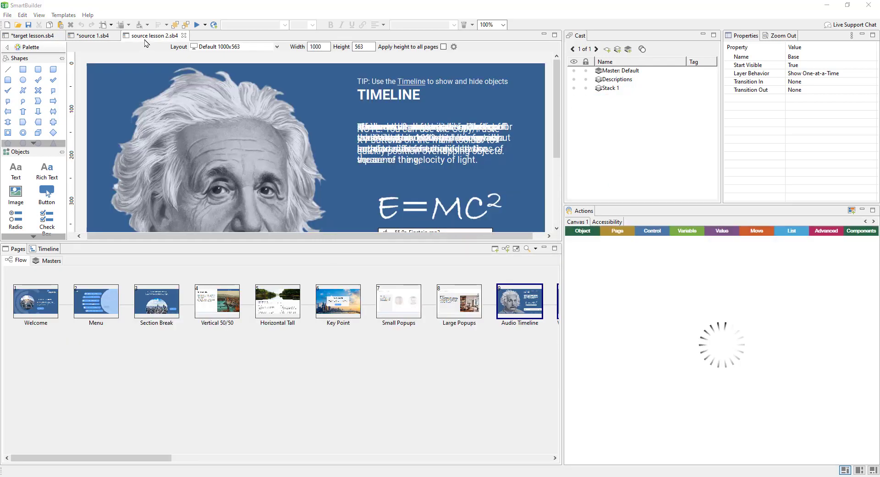
drag(131, 460, 535, 461)
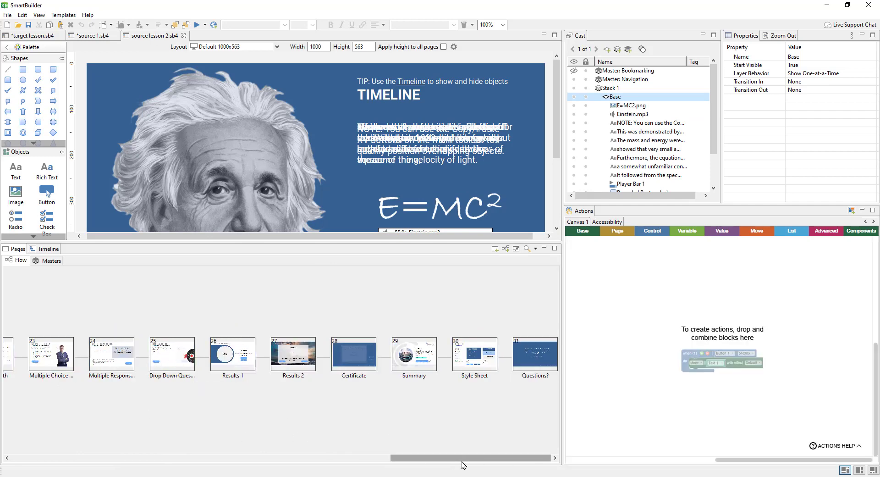
drag(462, 459, 435, 462)
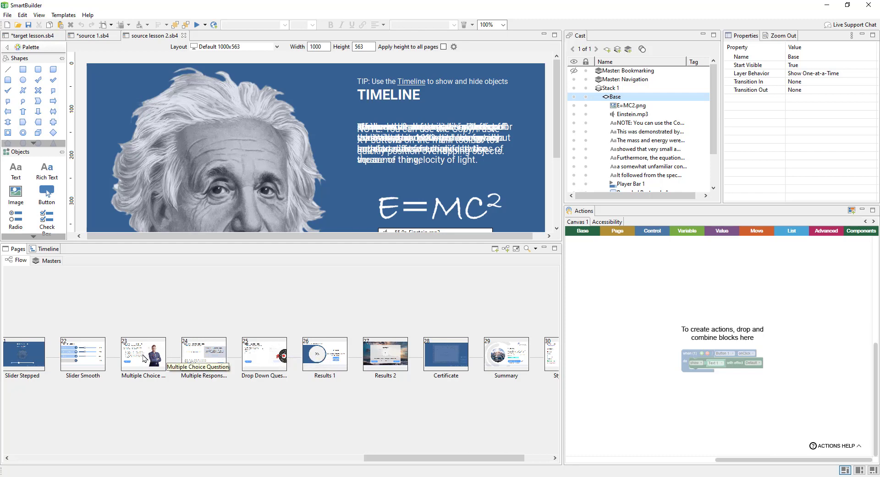
click(129, 361)
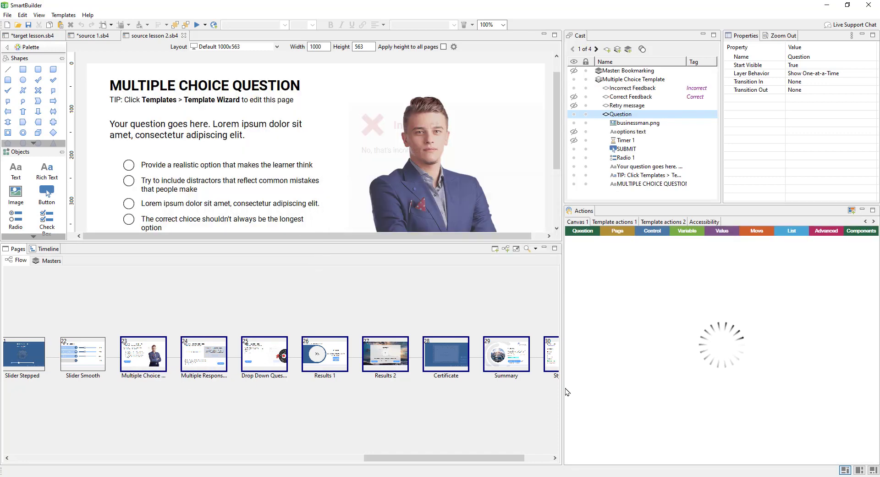
drag(491, 462, 518, 461)
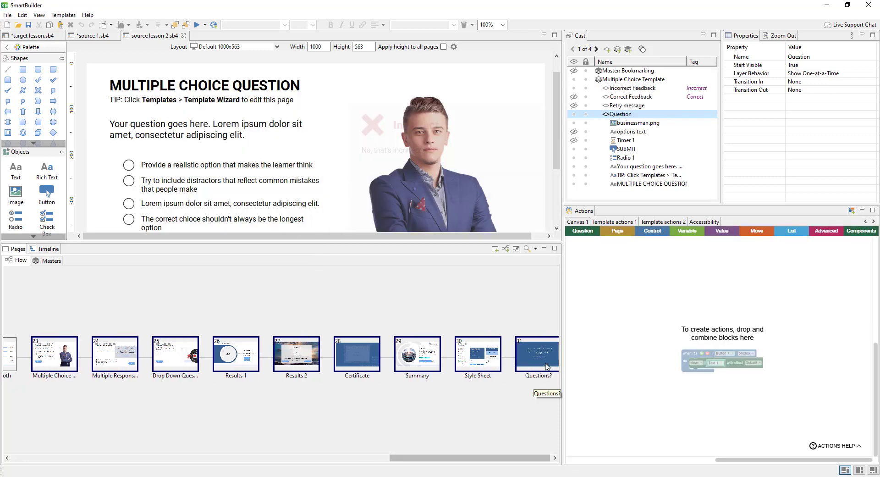
right_click(71, 359)
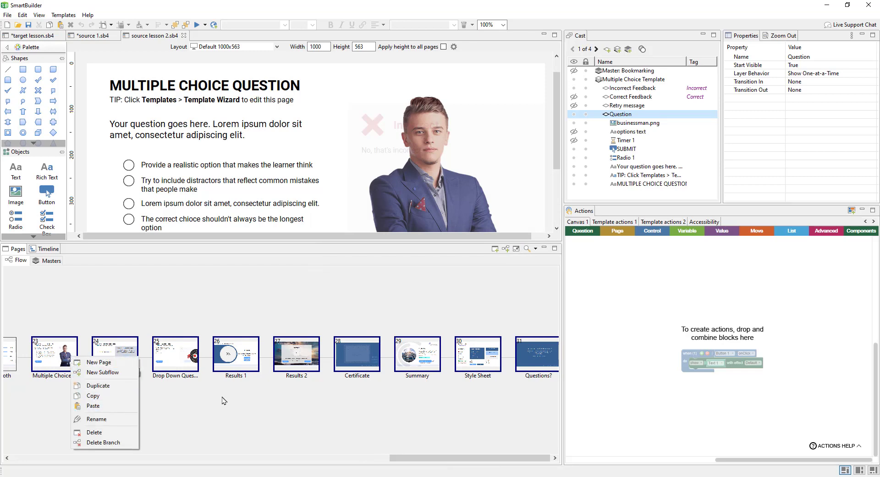
click(103, 396)
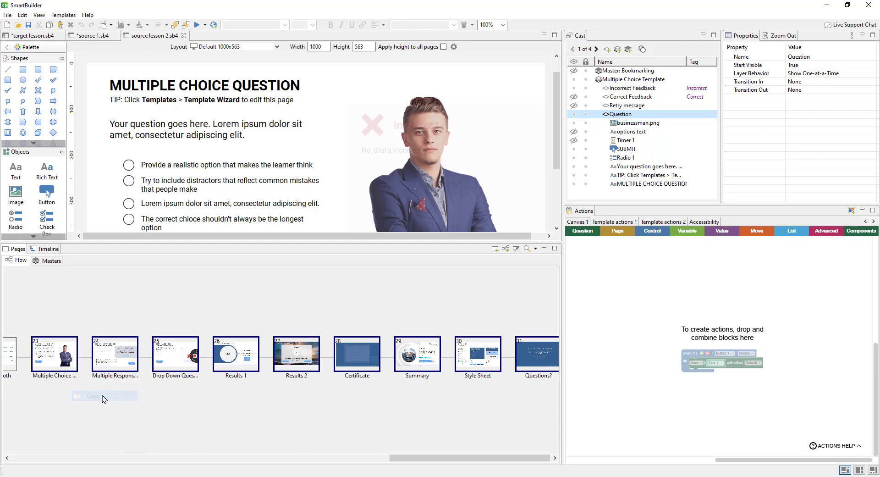
Paste the copied question pages after Page 1 in target lesson.sb4 as a second branch
click(48, 37)
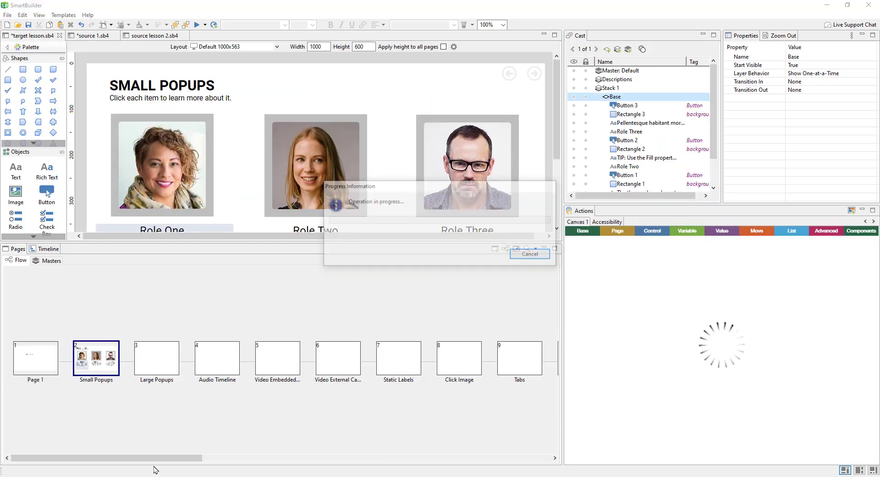
drag(154, 458, 114, 460)
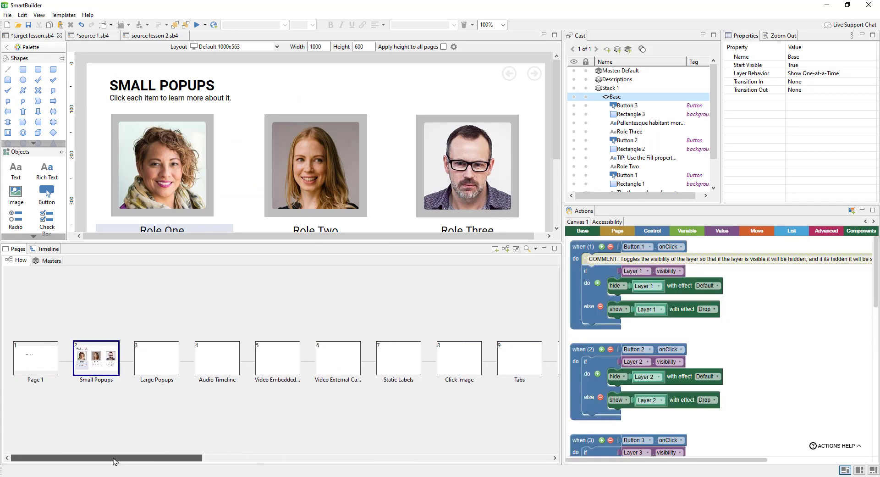
right_click(42, 361)
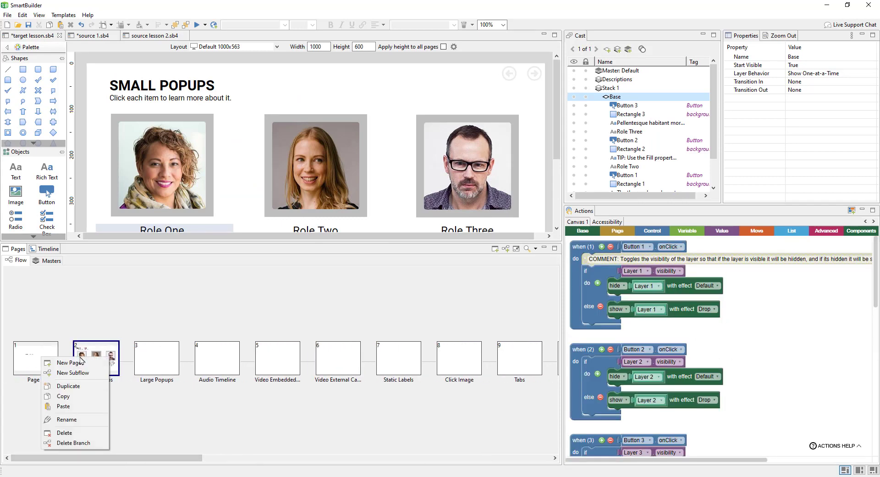
click(84, 409)
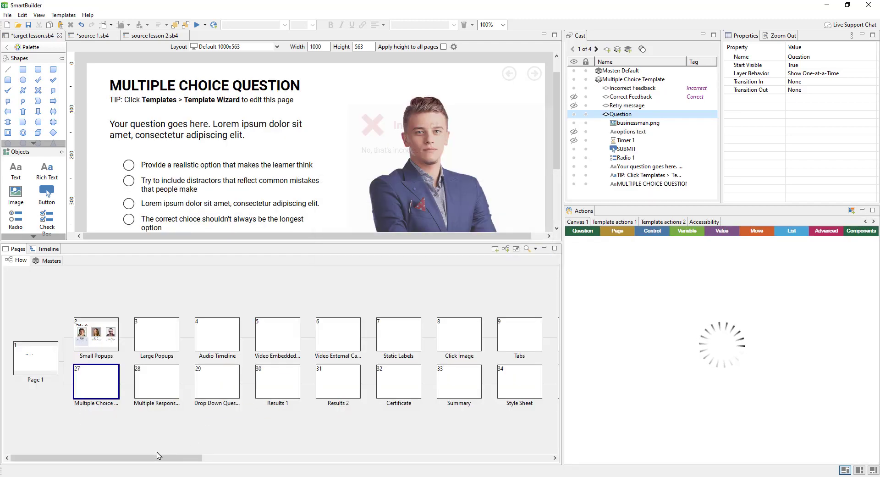
mouse_move(156, 459)
mouse_down()
mouse_move(208, 458)
mouse_move(153, 458)
mouse_move(170, 457)
mouse_up()
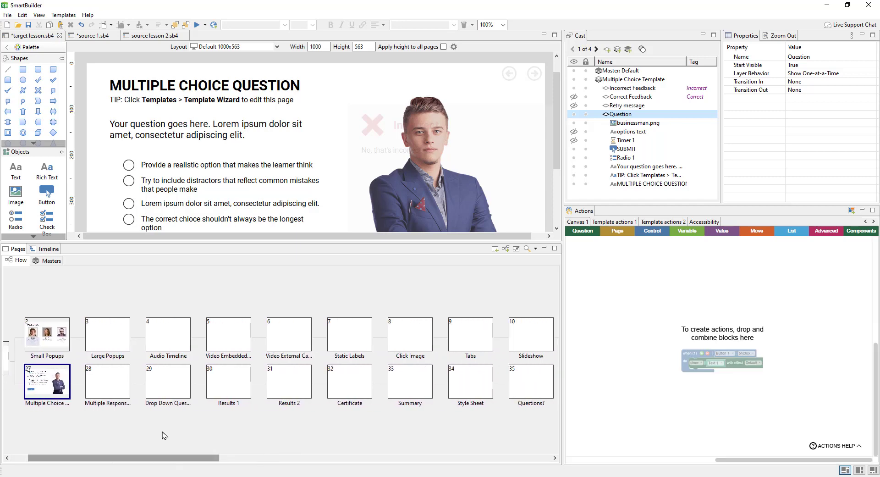
Delete only the Results 2 page from the pasted question branch
shift+click(277, 376)
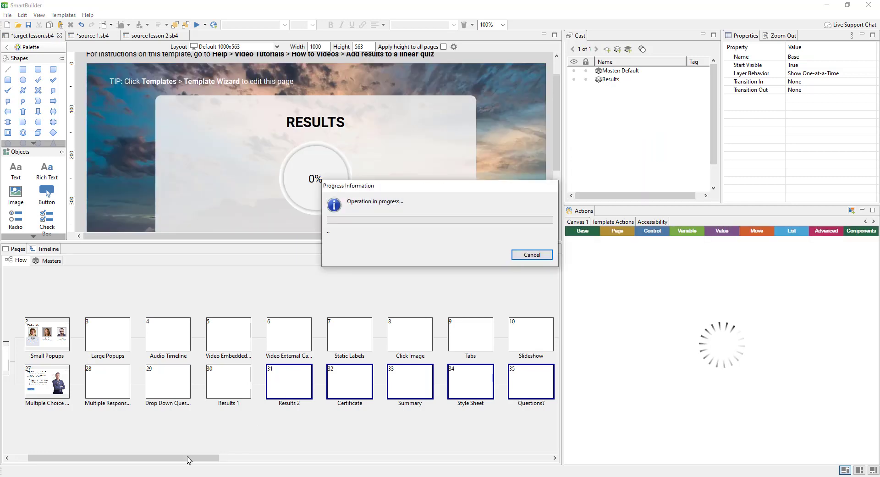
drag(188, 460, 223, 460)
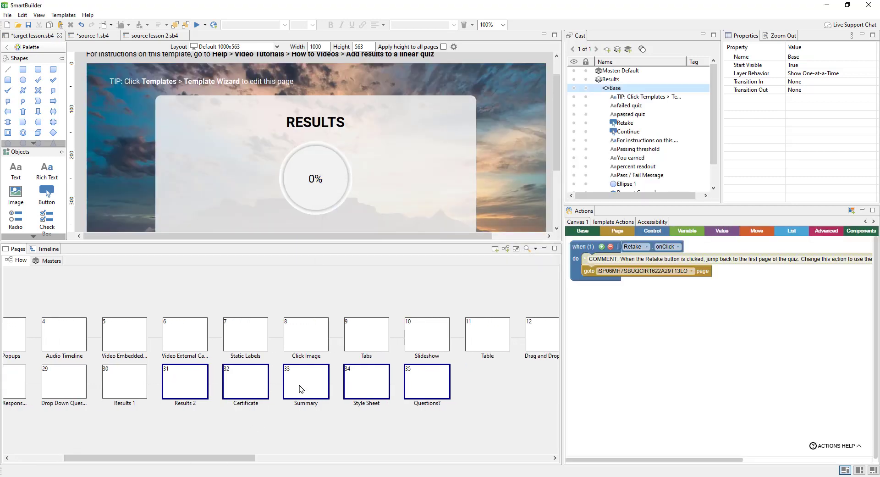
right_click(190, 385)
click(237, 372)
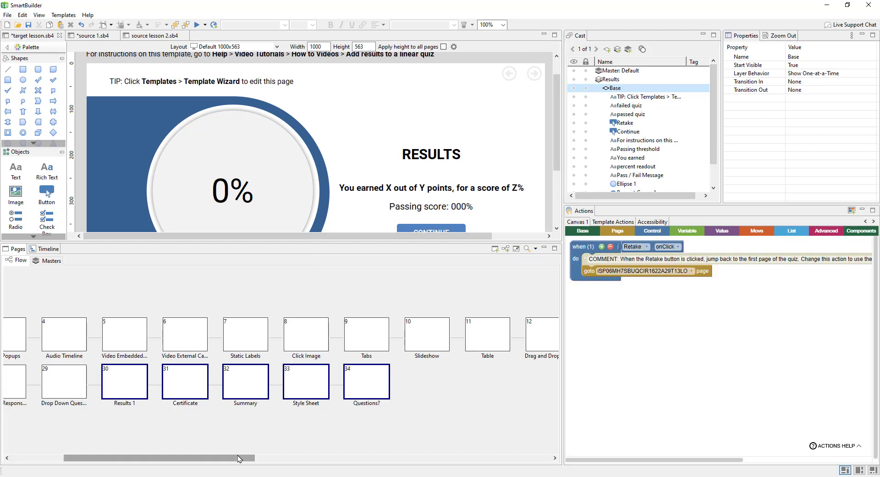
drag(239, 457, 173, 458)
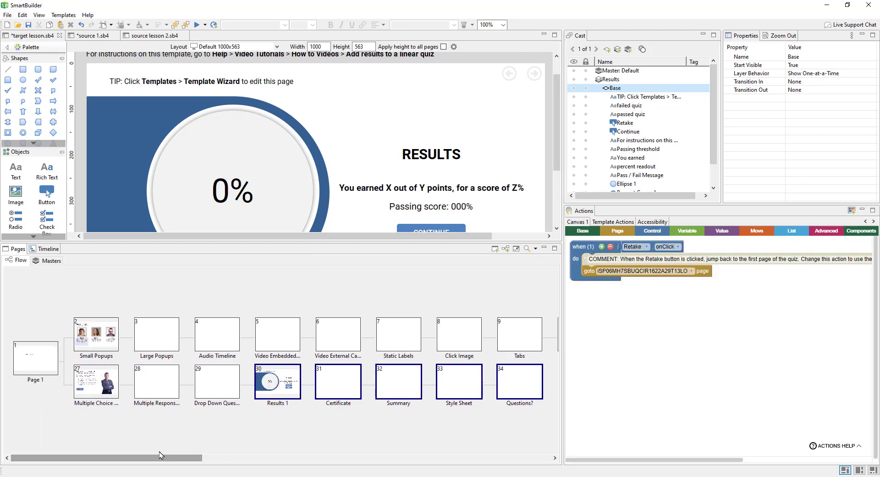
Delete the whole branch from the Certificate page through the Questions? page
click(318, 386)
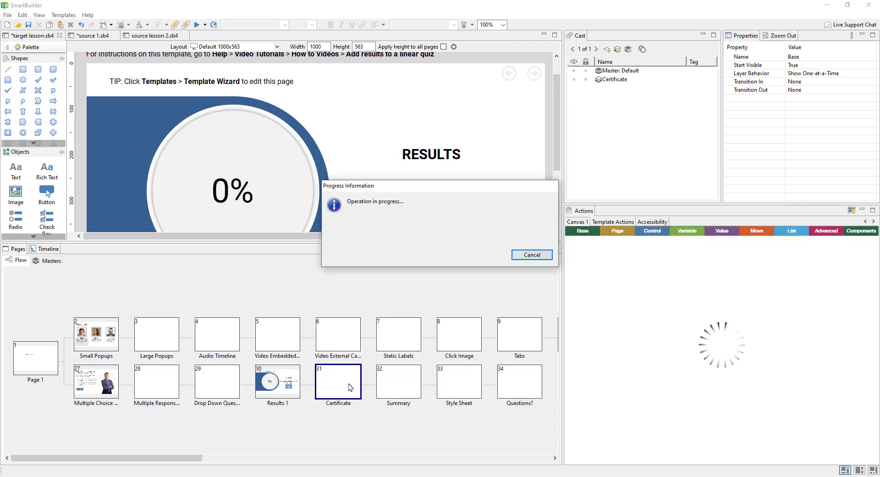
right_click(349, 385)
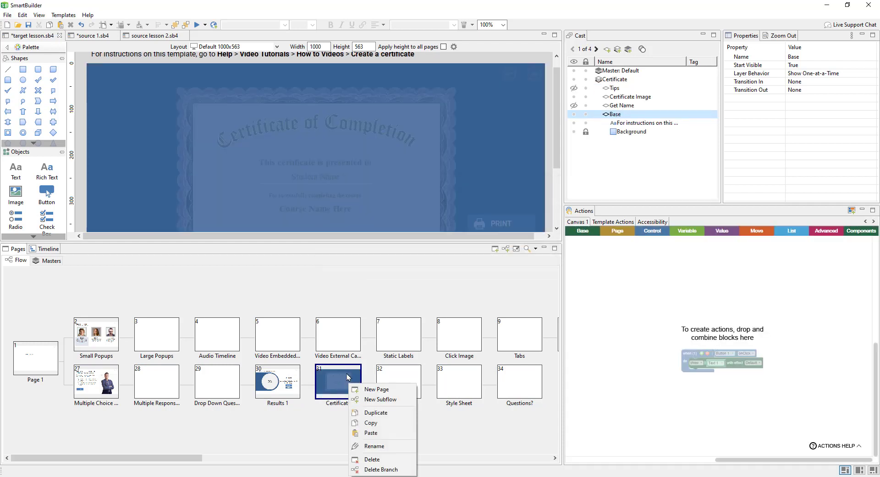
click(328, 383)
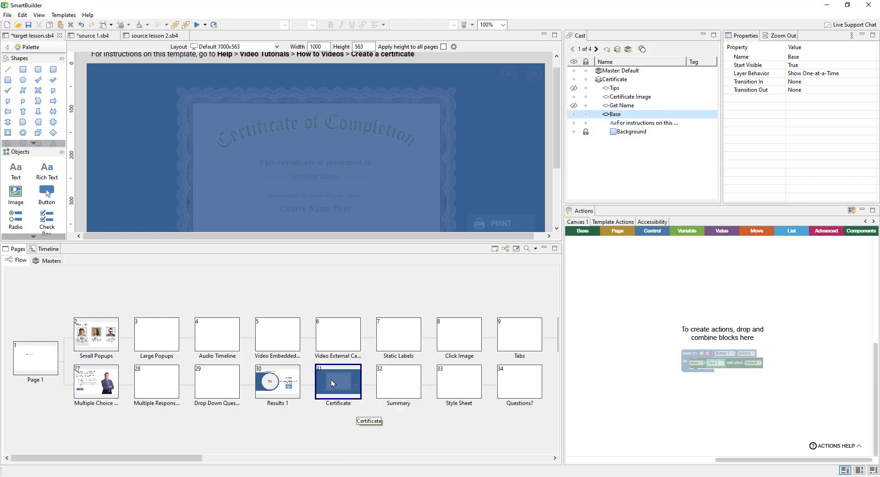
double_click(331, 379)
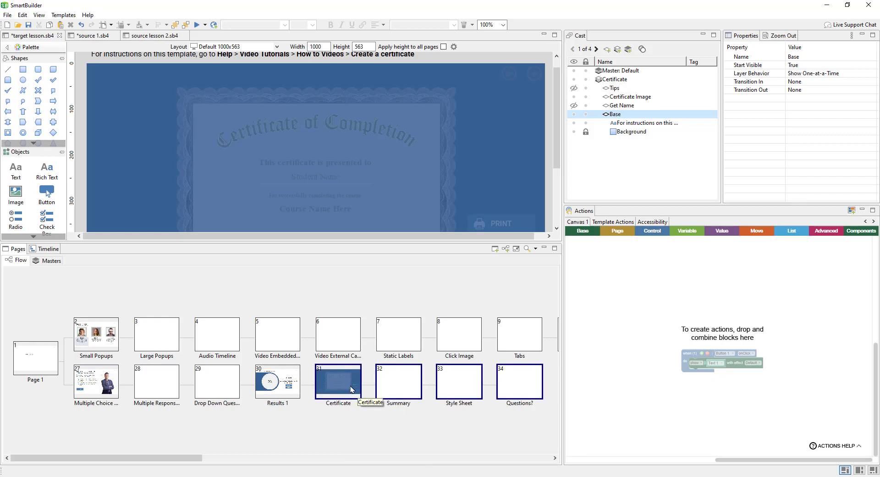
right_click(343, 381)
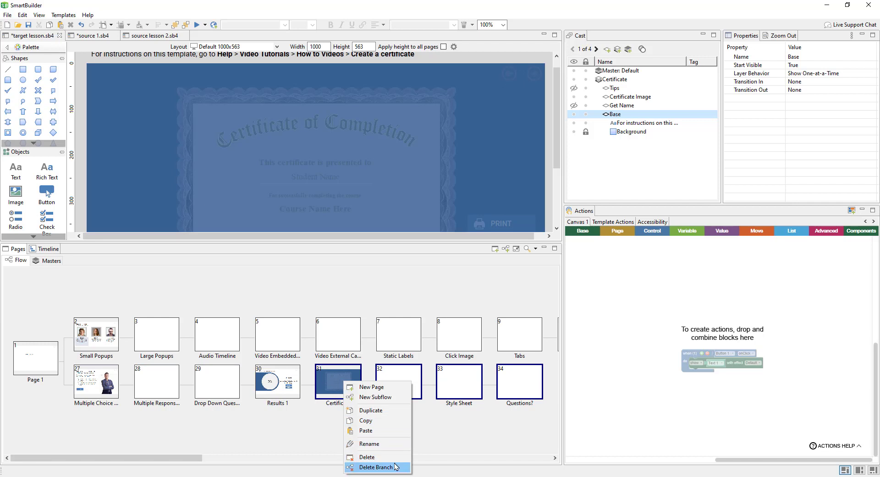
click(332, 383)
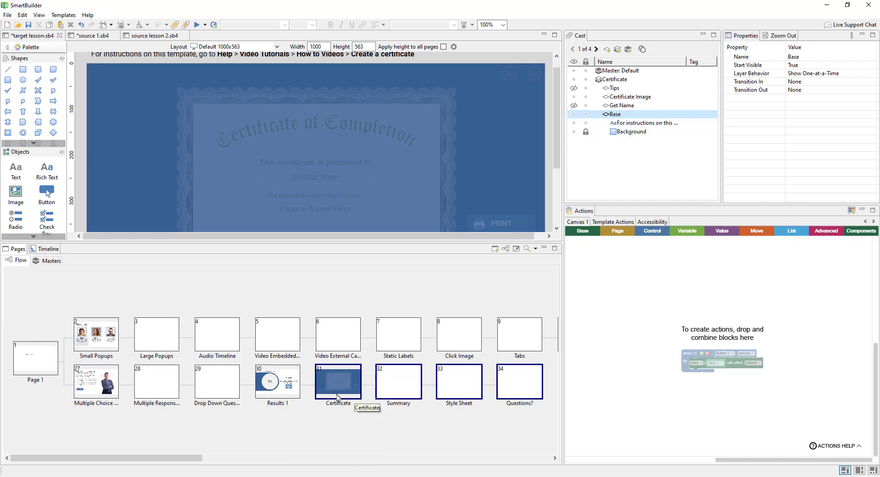
right_click(337, 396)
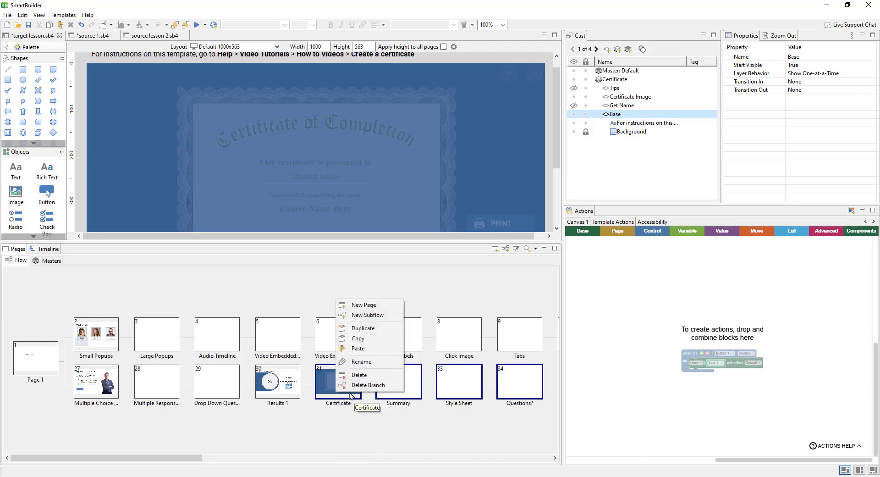
click(387, 385)
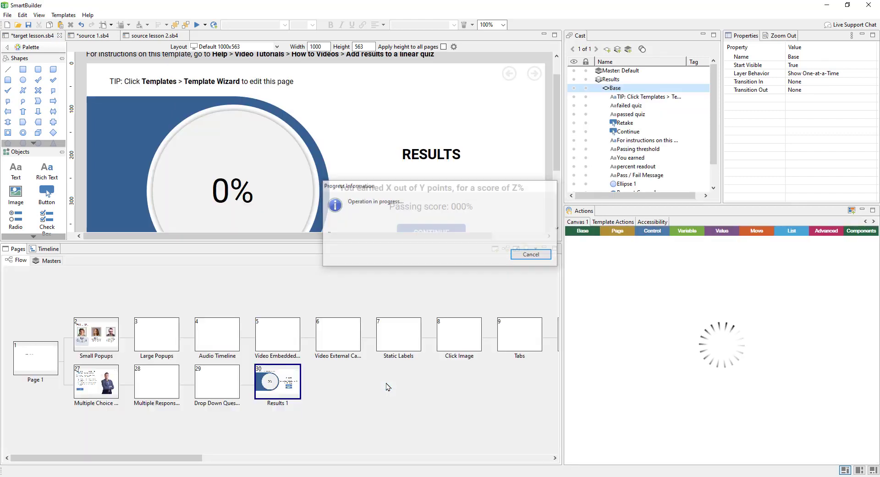
Move the entire branch starting at Small Popups to follow the Results 1 page, forming a single linear flow
click(101, 381)
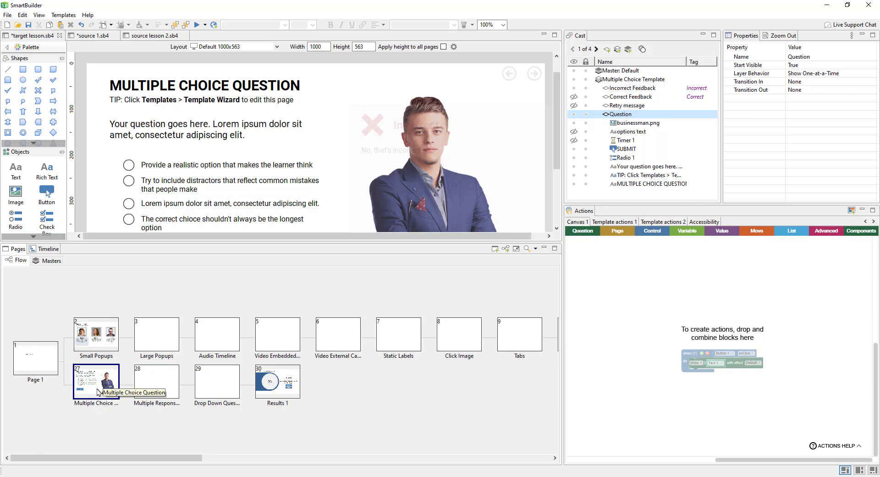
click(89, 339)
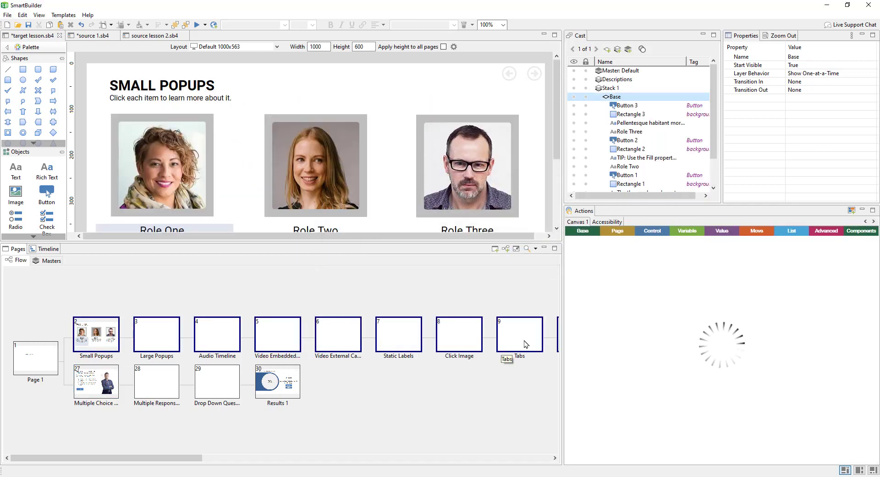
mouse_move(102, 457)
mouse_down()
mouse_move(500, 460)
mouse_move(93, 458)
mouse_up()
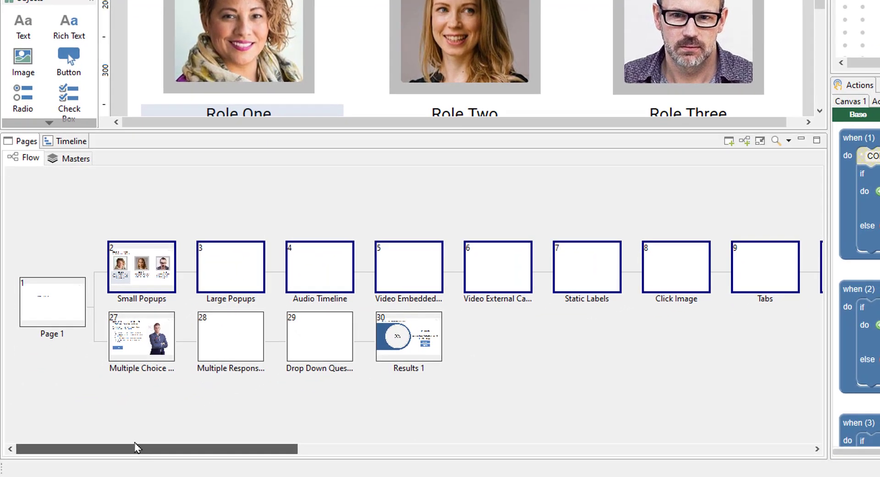
drag(124, 274, 426, 347)
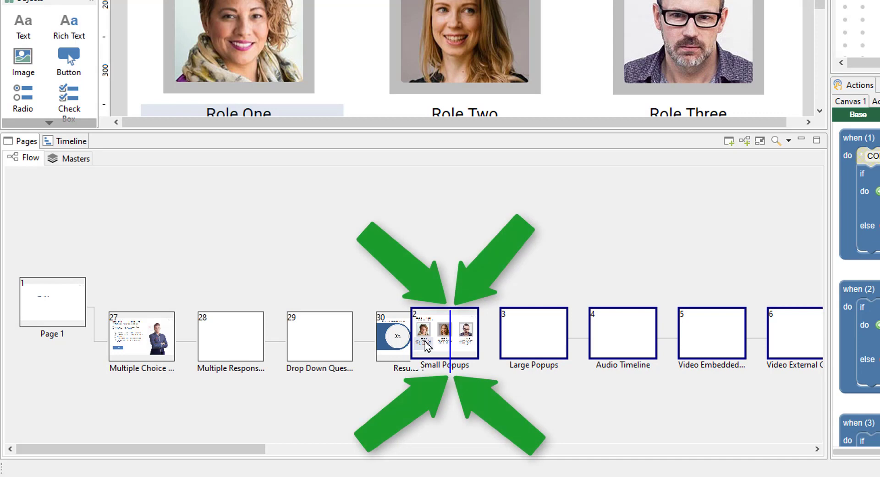
mouse_move(424, 340)
mouse_down()
mouse_move(411, 363)
mouse_move(407, 325)
mouse_move(386, 338)
mouse_move(413, 346)
mouse_move(411, 308)
mouse_move(409, 347)
mouse_move(424, 344)
mouse_up()
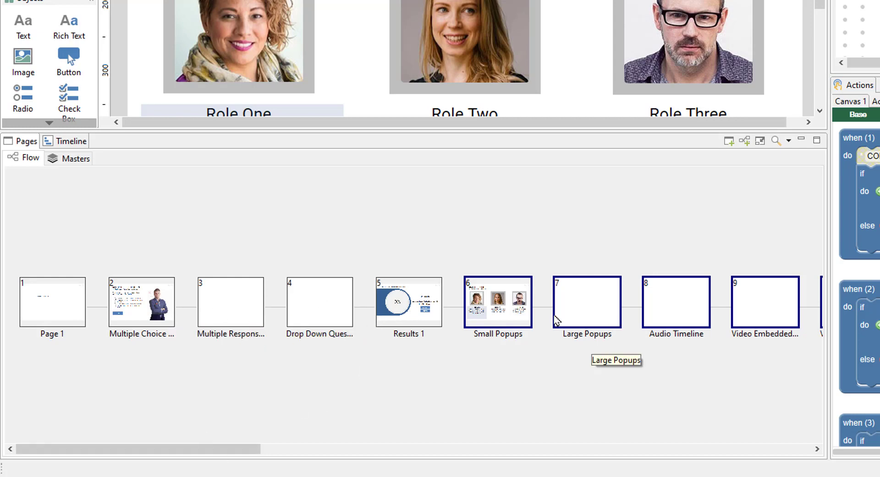
drag(247, 448, 797, 443)
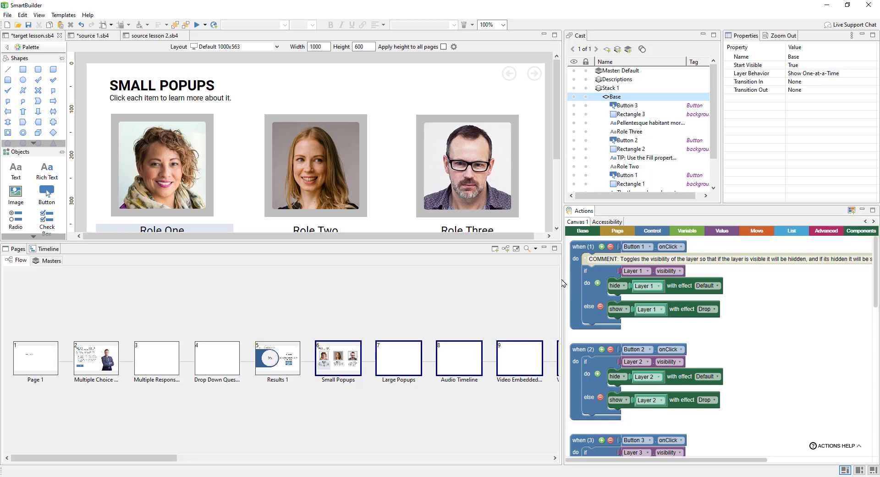
Add a set global variable block to the Small Popups actions canvas and examine its list of available variables
click(687, 231)
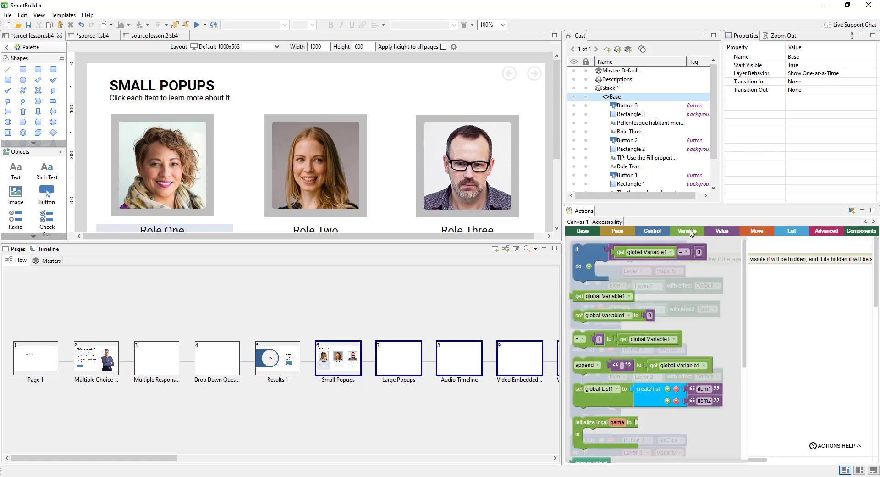
mouse_move(591, 314)
mouse_down()
mouse_move(759, 320)
mouse_move(598, 321)
mouse_up()
click(606, 323)
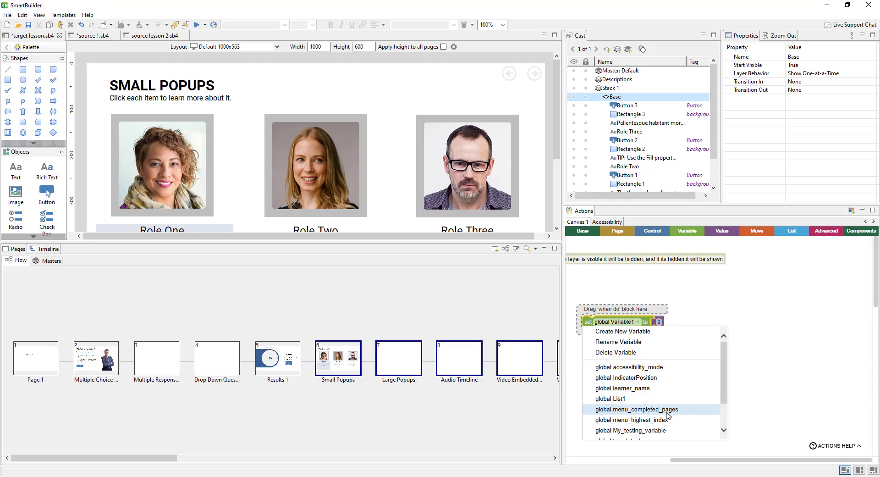
scroll(668, 415, down, 1)
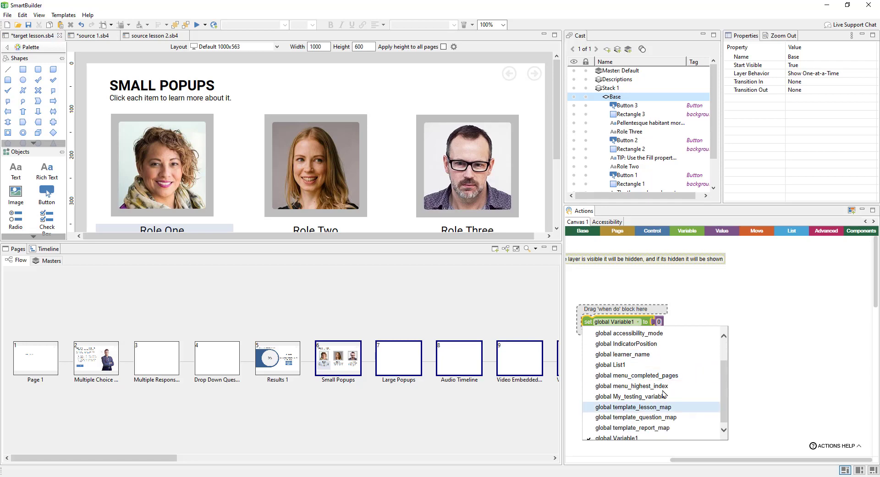